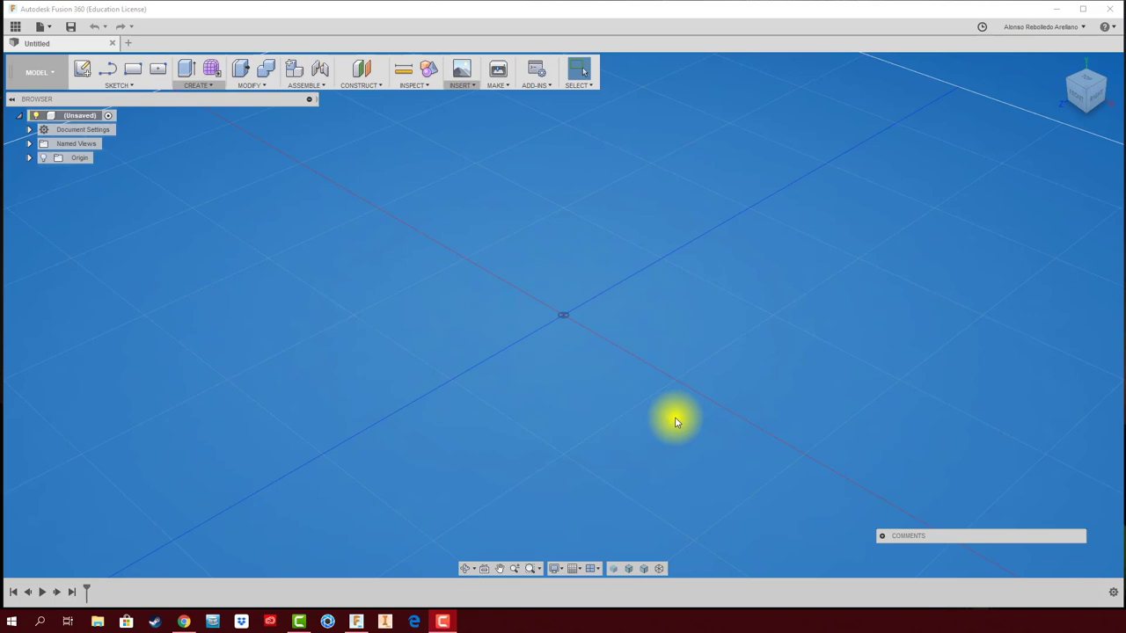
Minimize Fusion 360 and its empty untitled design to reveal the Windows desktop.
{"action": "left_click", "coordinate": [1057, 9]}
View COCA COLA.jpg in Windows Photos, then return to the empty Fusion 360 design.
{"action": "double_click", "coordinate": [24, 75]}
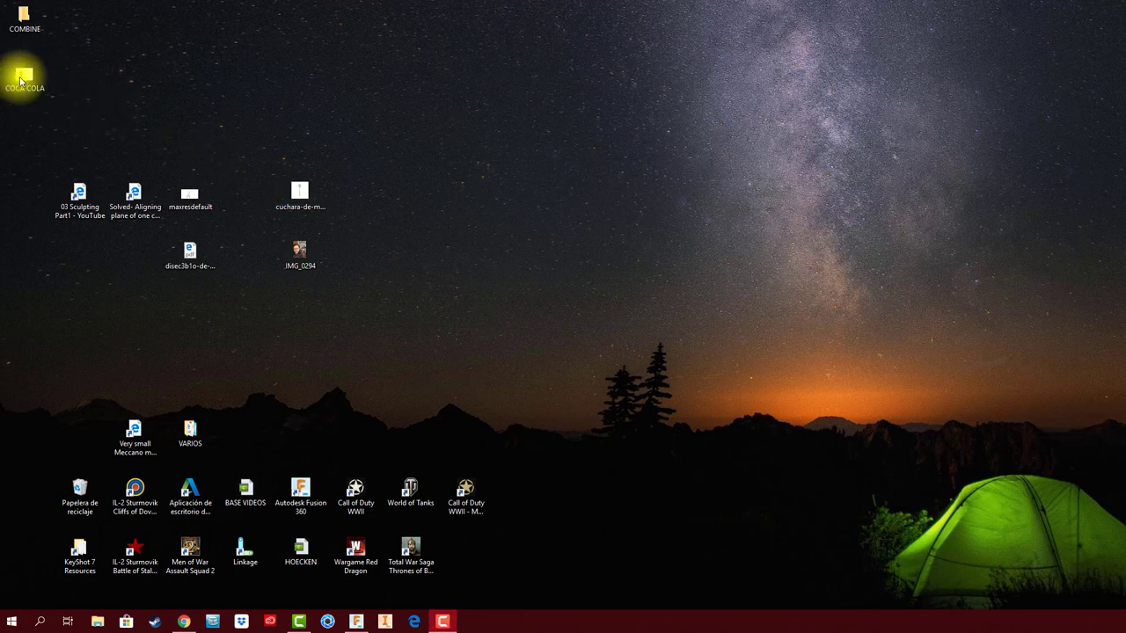
{"action": "scroll", "coordinate": [211, 352], "scroll_direction": "down", "scroll_amount": 1}
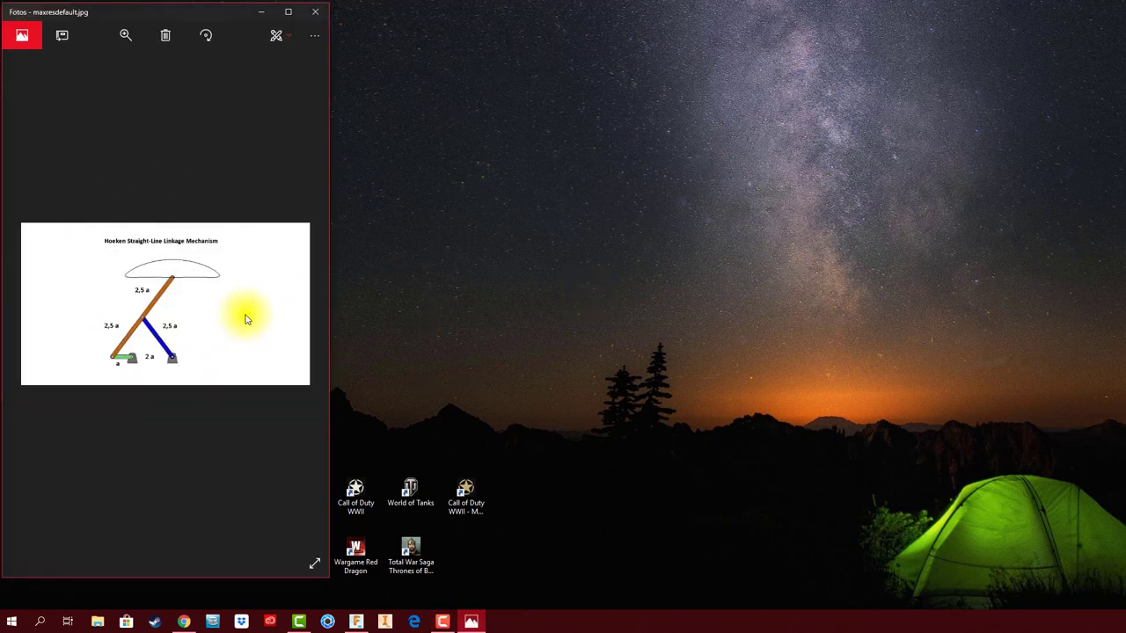
{"action": "scroll", "coordinate": [229, 315], "scroll_direction": "up", "scroll_amount": 1}
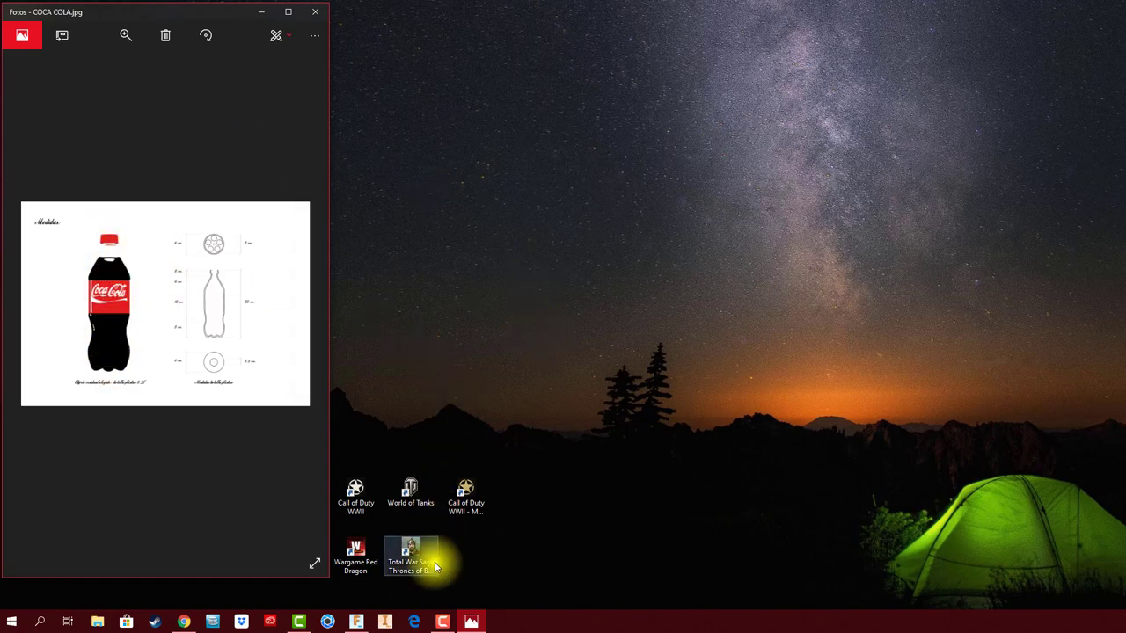
{"action": "left_click", "coordinate": [361, 623]}
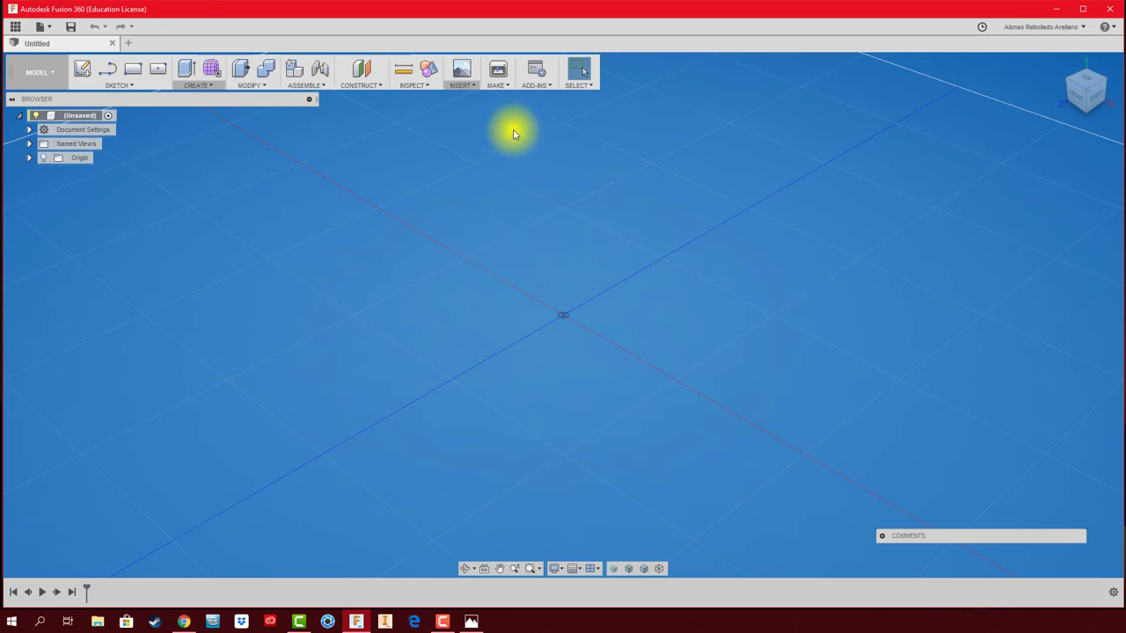
Insert COCA COLA.jpg as an Attached Canvas on the XZ plane.
{"action": "left_click", "coordinate": [474, 85]}
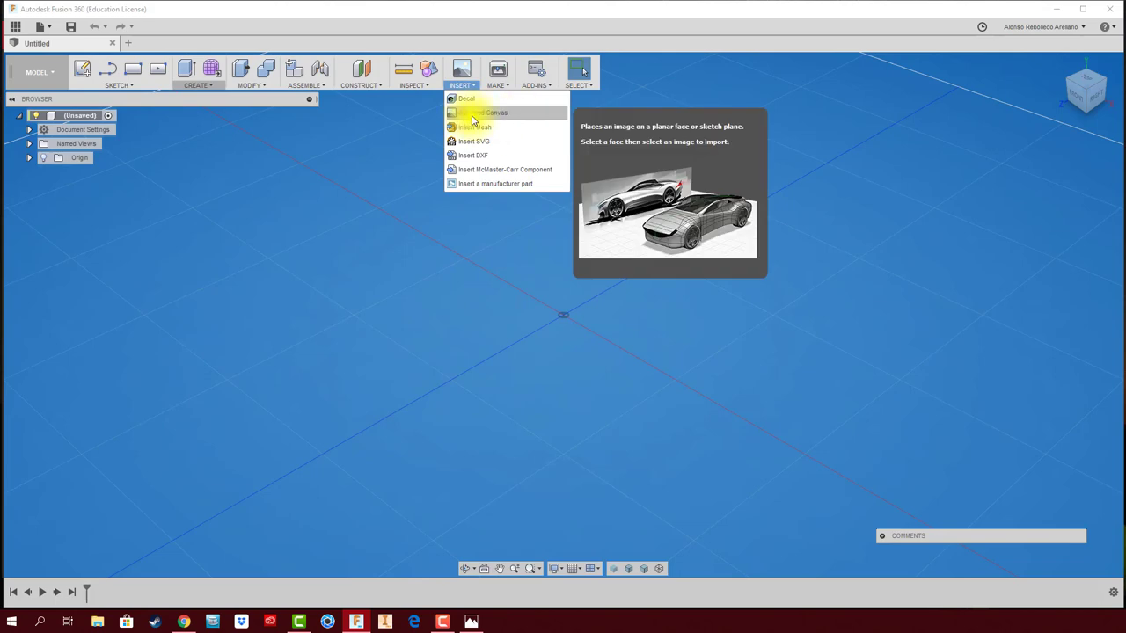
{"action": "left_click", "coordinate": [506, 115]}
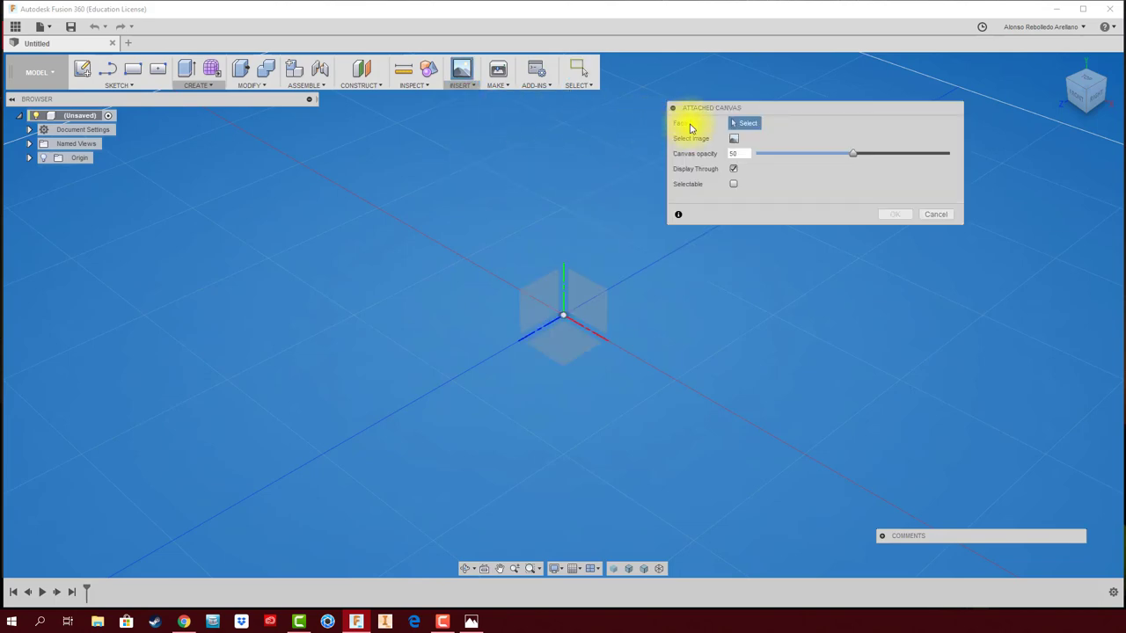
{"action": "left_click", "coordinate": [570, 349]}
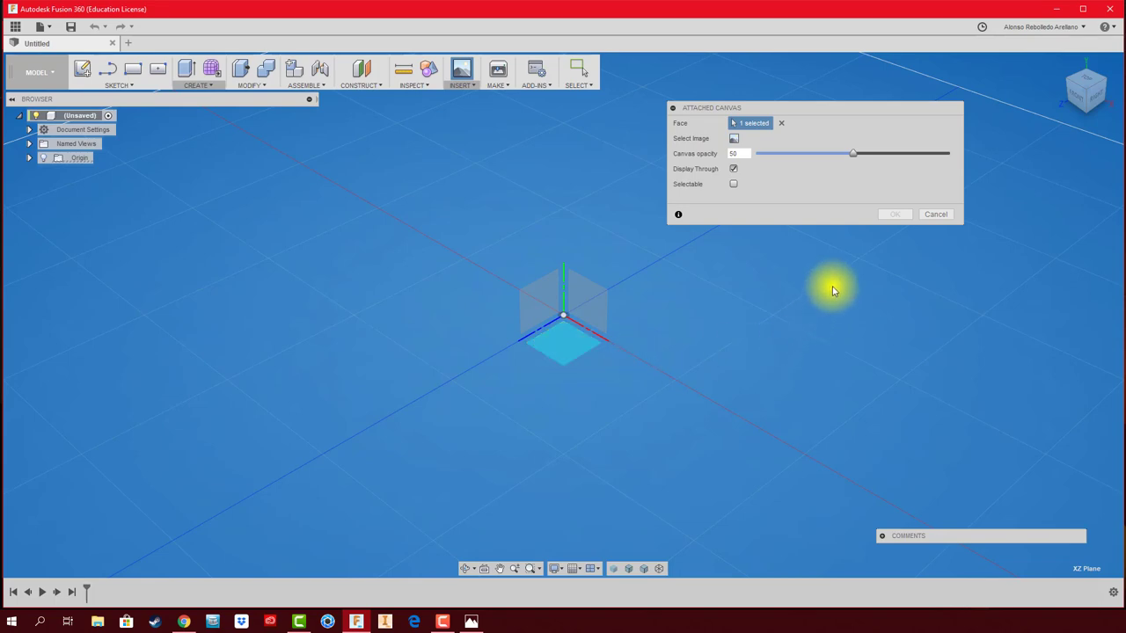
{"action": "left_click", "coordinate": [733, 139]}
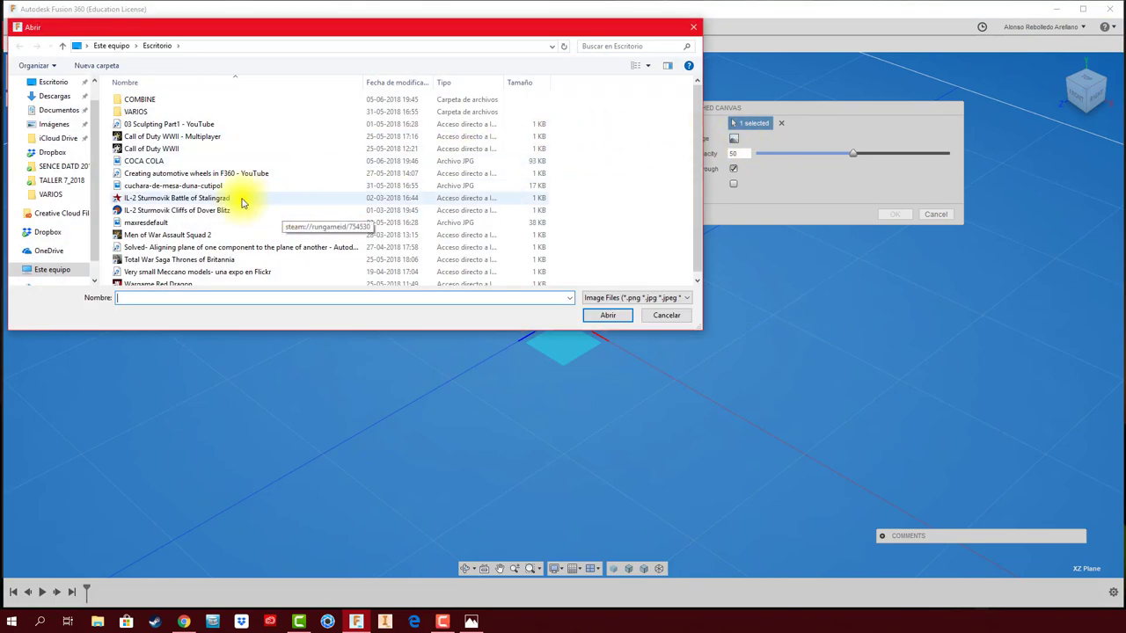
{"action": "left_click", "coordinate": [134, 163]}
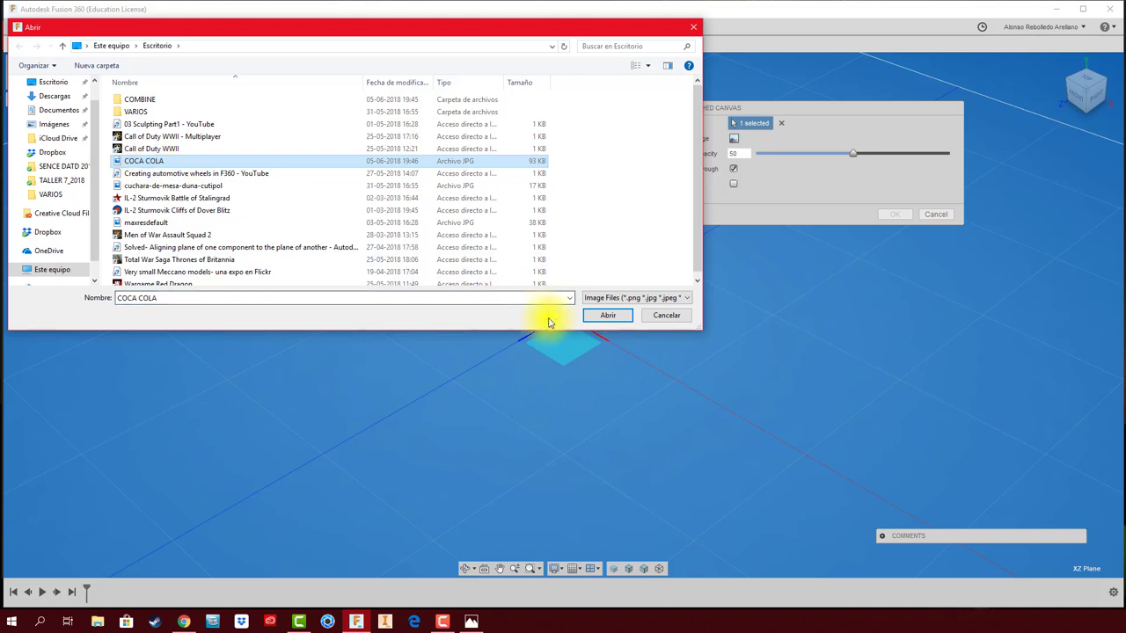
{"action": "left_click", "coordinate": [605, 315]}
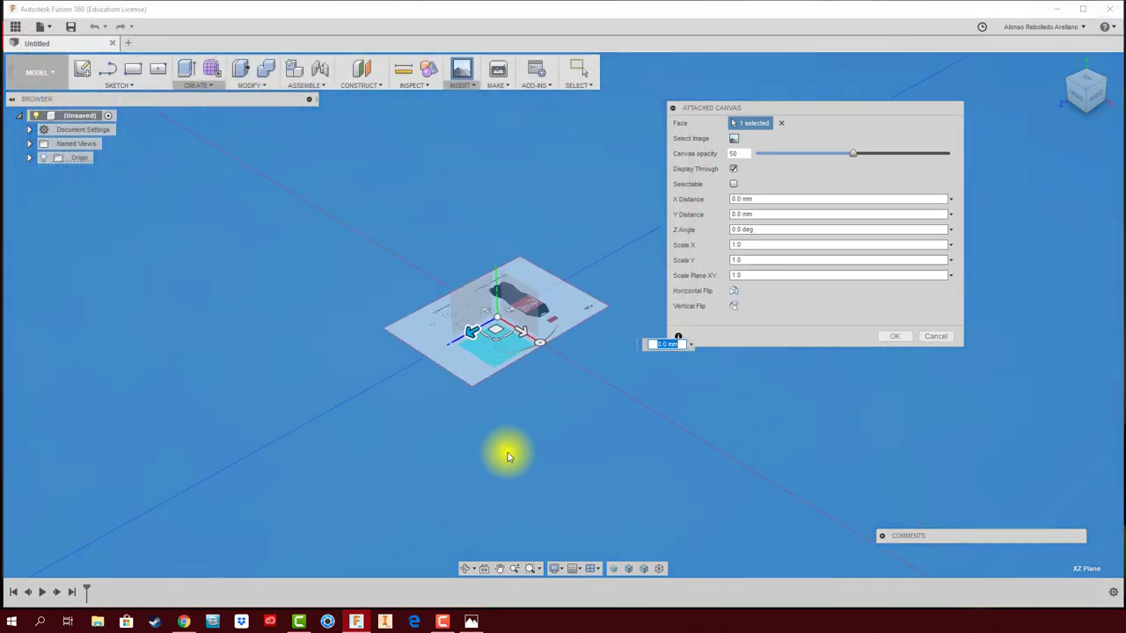
Enlarge the COCA COLA canvas, rotate it 90 degrees, and confirm its placement.
{"action": "scroll", "coordinate": [503, 452], "scroll_direction": "down", "scroll_amount": 5}
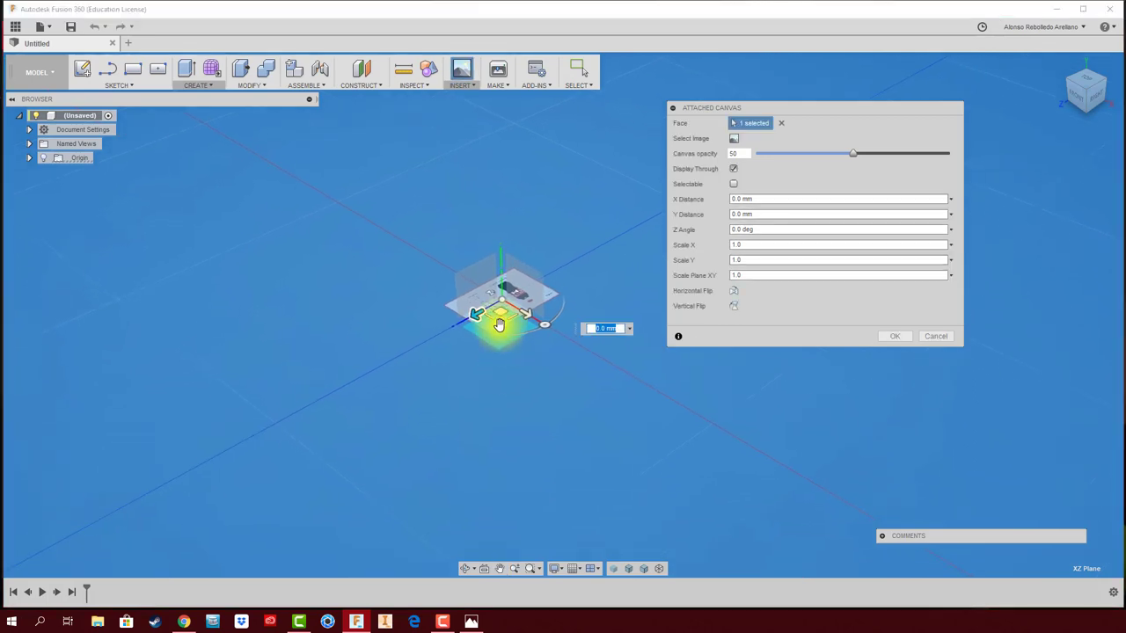
{"action": "mouse_move", "coordinate": [500, 322]}
{"action": "left_mouse_down"}
{"action": "mouse_move", "coordinate": [507, 448]}
{"action": "mouse_move", "coordinate": [469, 261]}
{"action": "mouse_move", "coordinate": [518, 483]}
{"action": "left_mouse_up"}
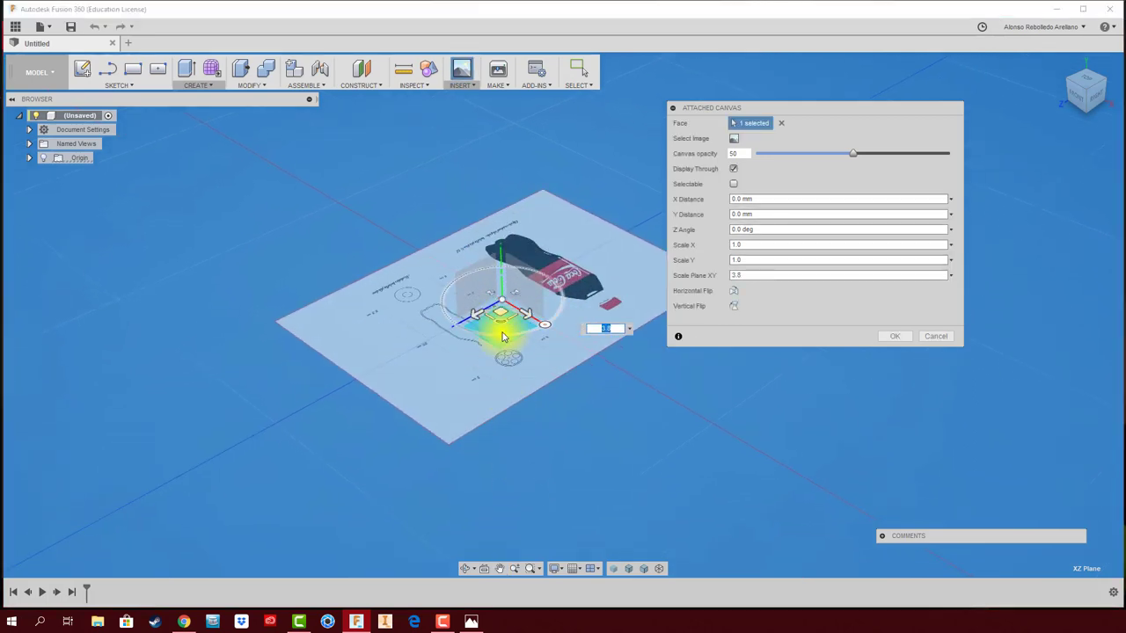
{"action": "left_click_drag", "start_coordinate": [503, 348], "coordinate": [540, 344]}
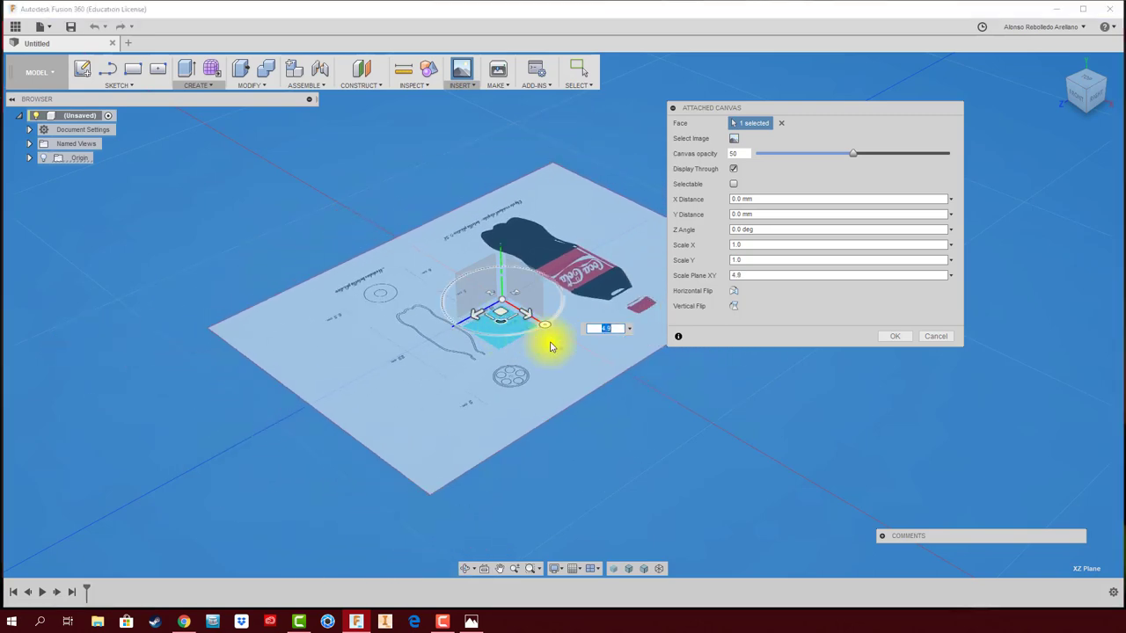
{"action": "left_click", "coordinate": [895, 336]}
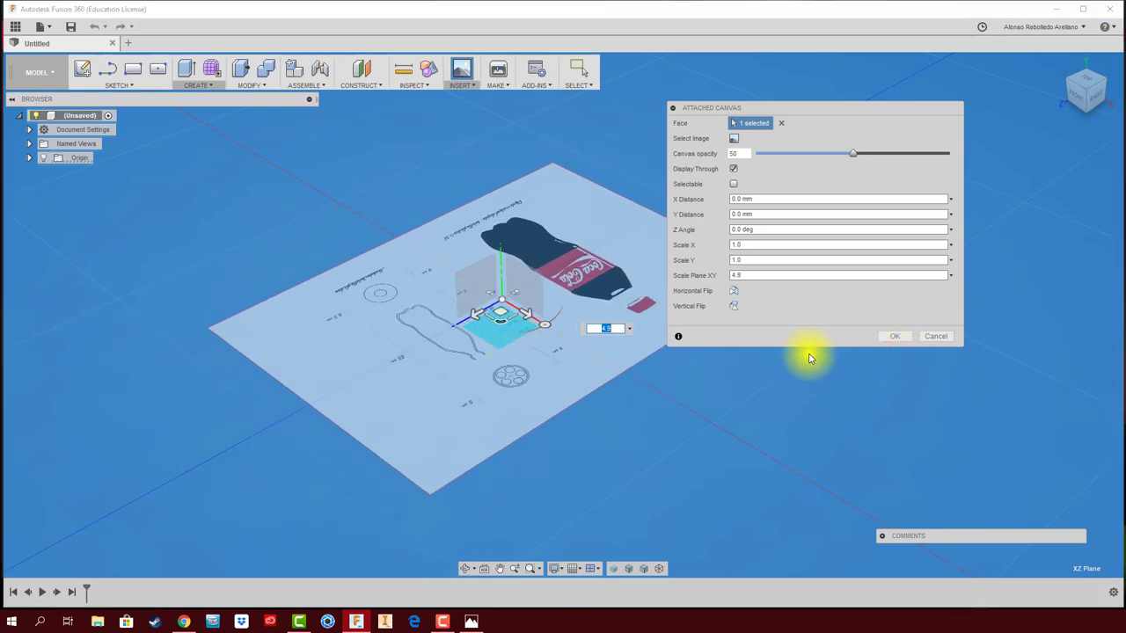
{"action": "left_click_drag", "start_coordinate": [548, 322], "coordinate": [550, 269]}
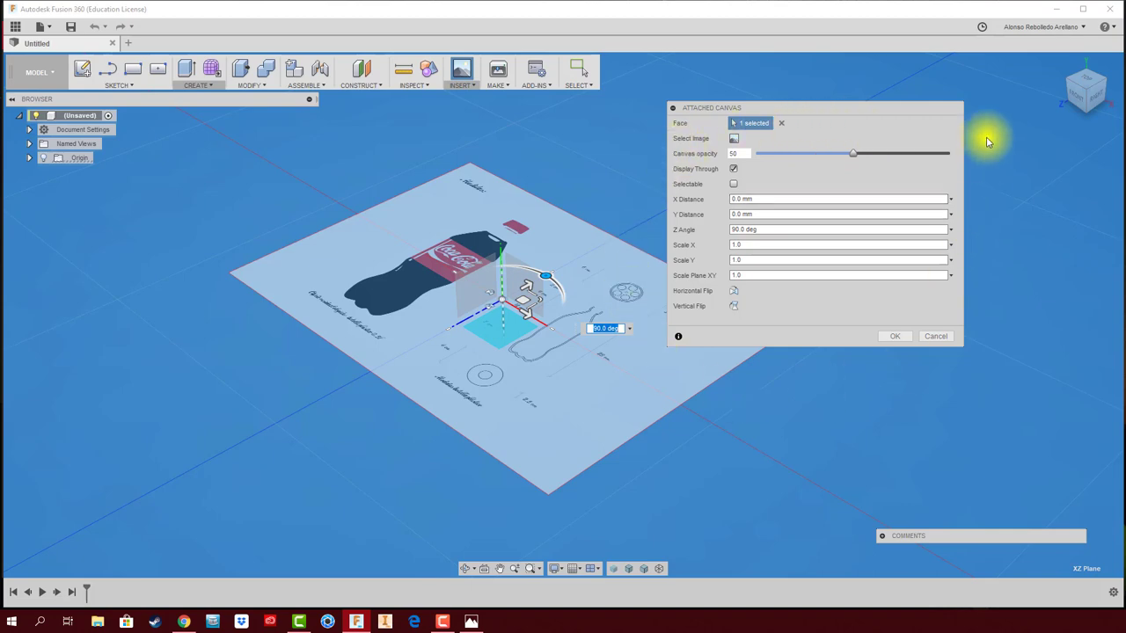
{"action": "left_click_drag", "start_coordinate": [909, 106], "coordinate": [904, 85]}
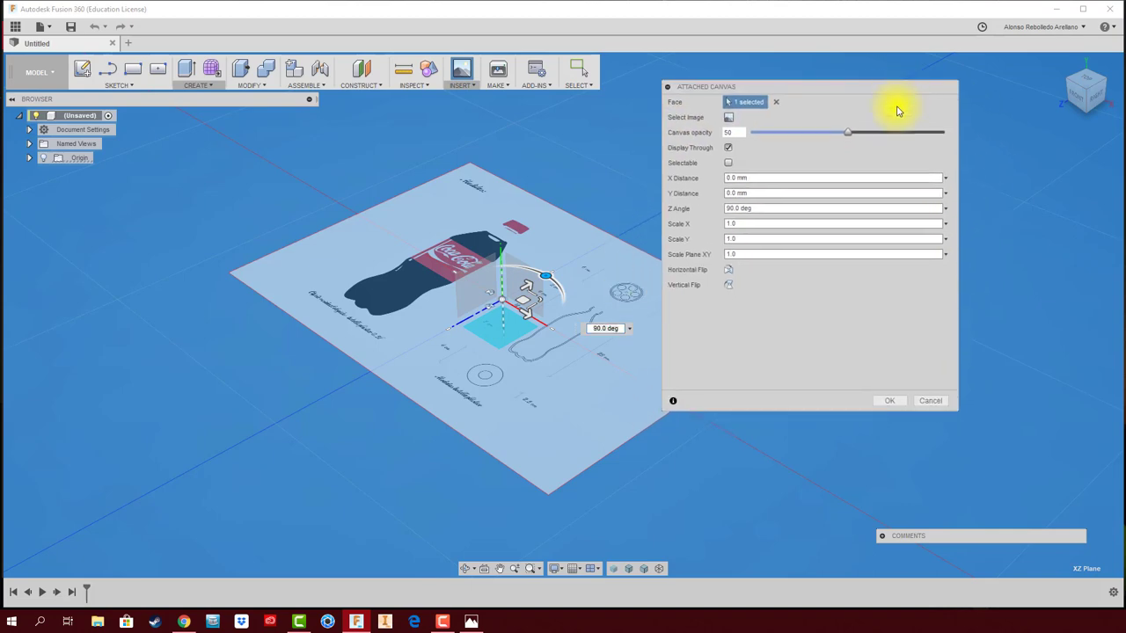
{"action": "left_click", "coordinate": [889, 401]}
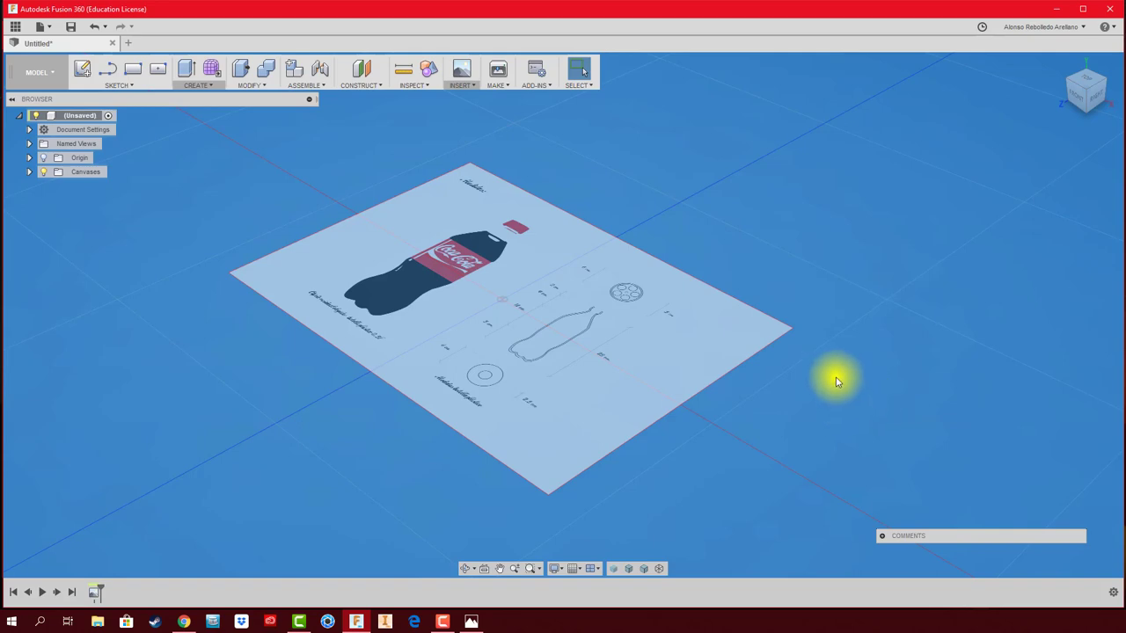
Show the bottle canvas from the Top view and expand the Canvases folder in the browser.
{"action": "scroll", "coordinate": [835, 379], "scroll_direction": "up", "scroll_amount": 1}
{"action": "scroll", "coordinate": [724, 381], "scroll_direction": "up", "scroll_amount": 2}
{"action": "scroll", "coordinate": [678, 372], "scroll_direction": "up", "scroll_amount": 2}
{"action": "scroll", "coordinate": [577, 345], "scroll_direction": "up", "scroll_amount": 2}
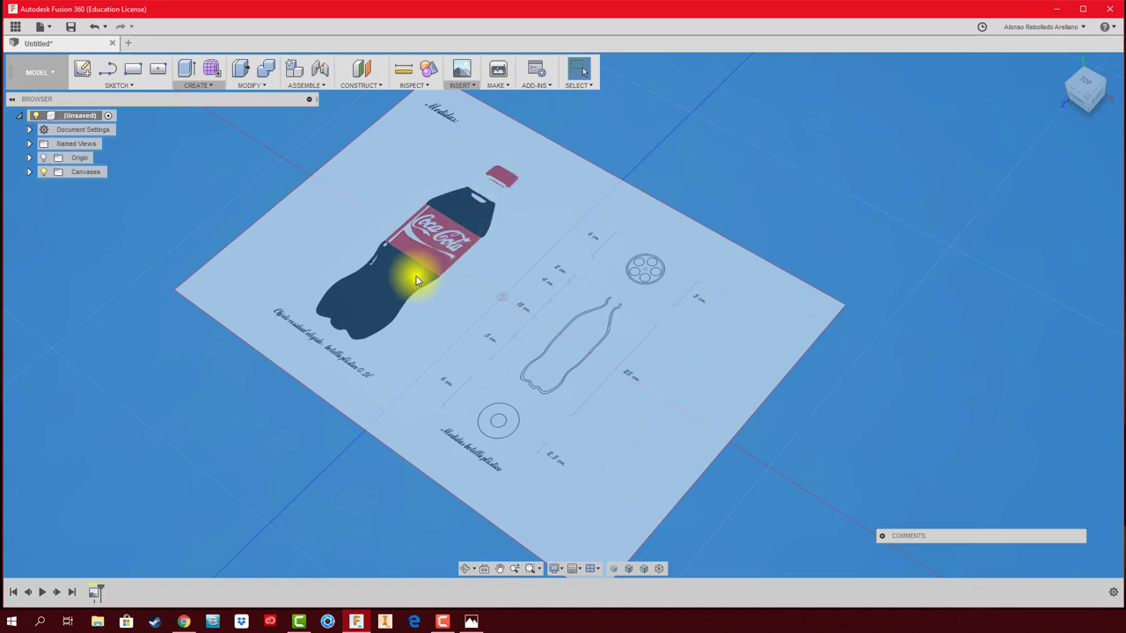
{"action": "middle_click_drag", "start_coordinate": [418, 279], "coordinate": [396, 314], "text": "shift"}
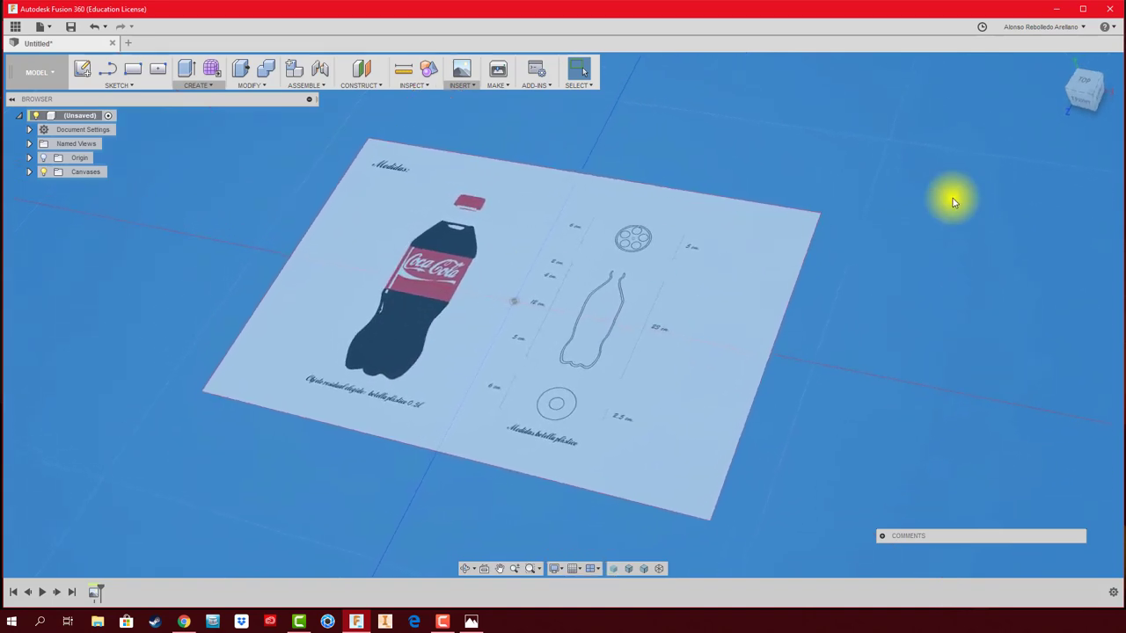
{"action": "mouse_move", "coordinate": [1085, 88]}
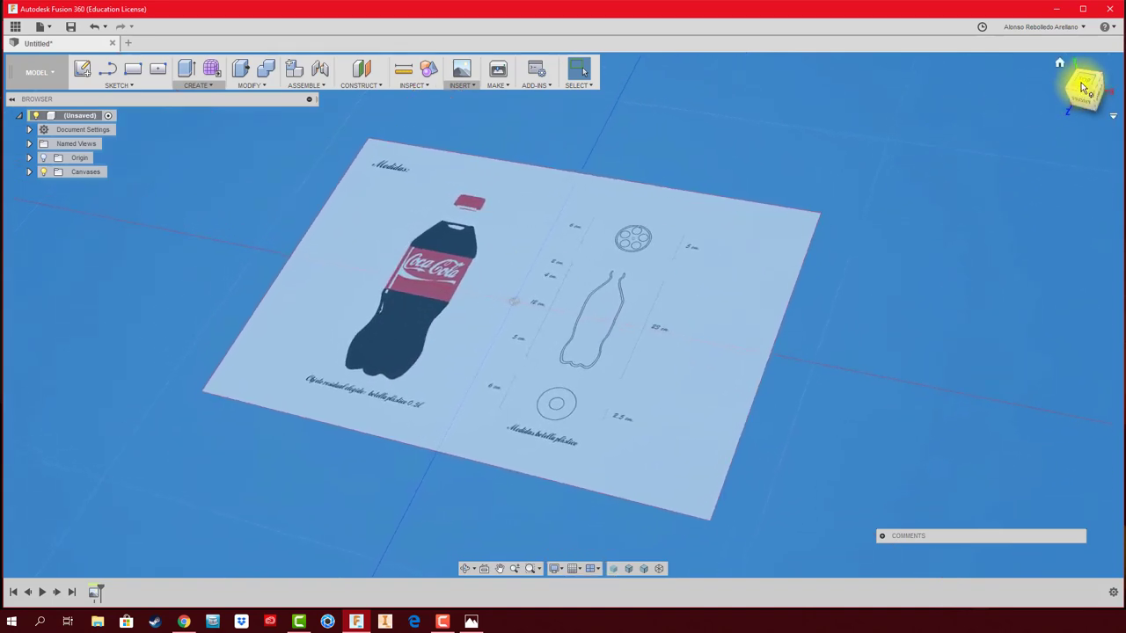
{"action": "left_click", "coordinate": [1087, 87]}
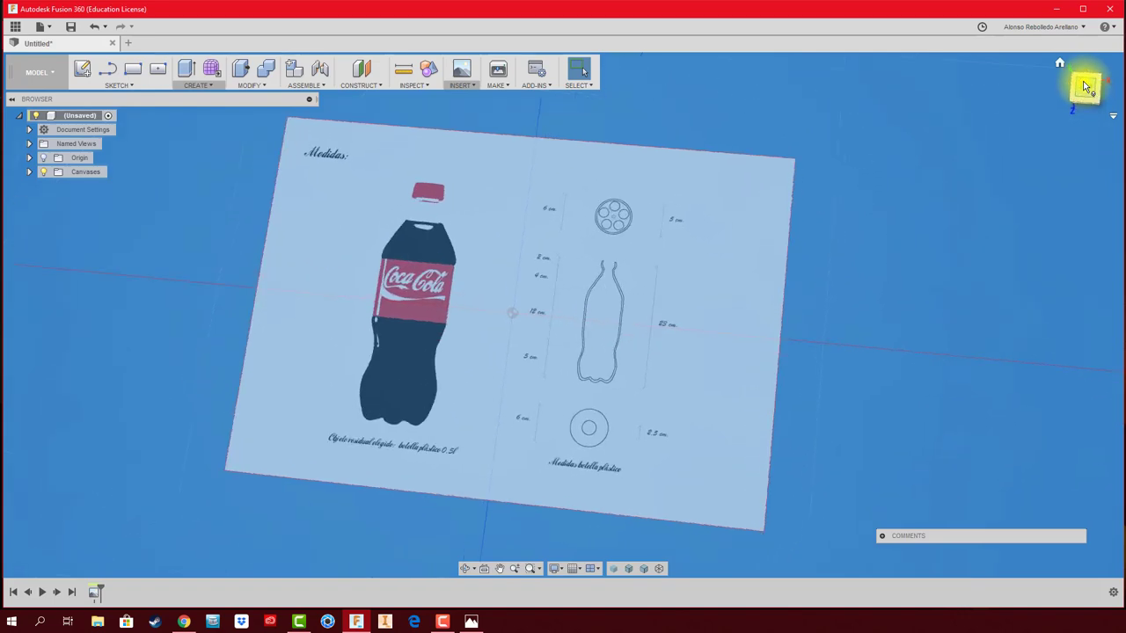
{"action": "left_click", "coordinate": [29, 172]}
Calibrate the COCA COLA canvas so the bottle's base-to-cap distance equals 230 mm.
{"action": "right_click", "coordinate": [92, 189]}
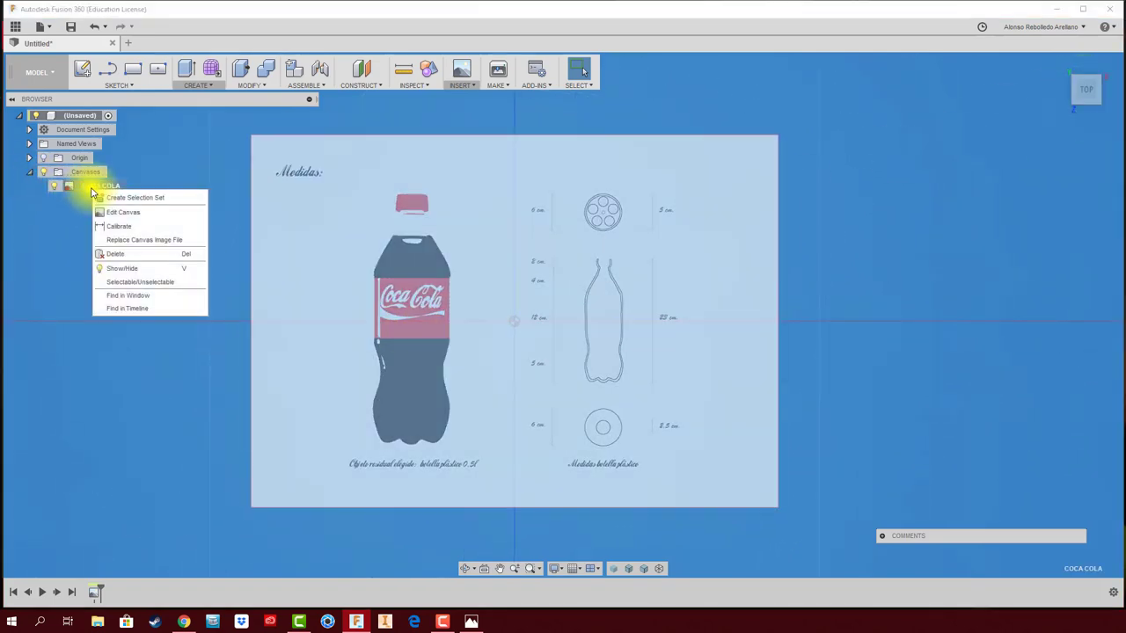
{"action": "left_click", "coordinate": [117, 231]}
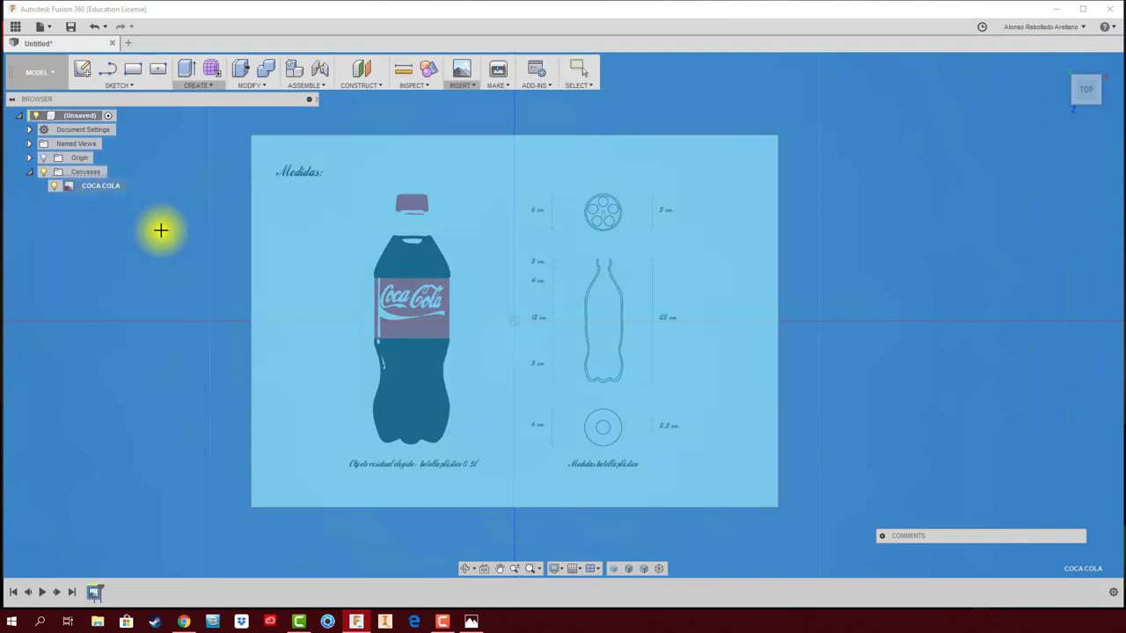
{"action": "scroll", "coordinate": [422, 434], "scroll_direction": "up", "scroll_amount": 2}
{"action": "middle_click_drag", "start_coordinate": [378, 405], "coordinate": [372, 419]}
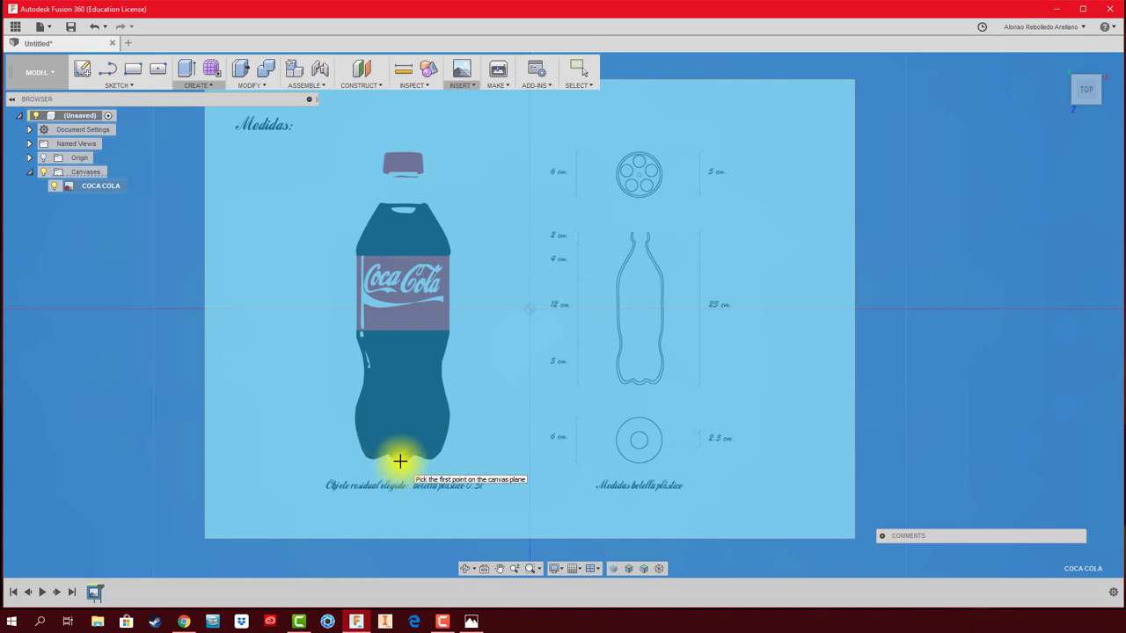
{"action": "left_click", "coordinate": [399, 460]}
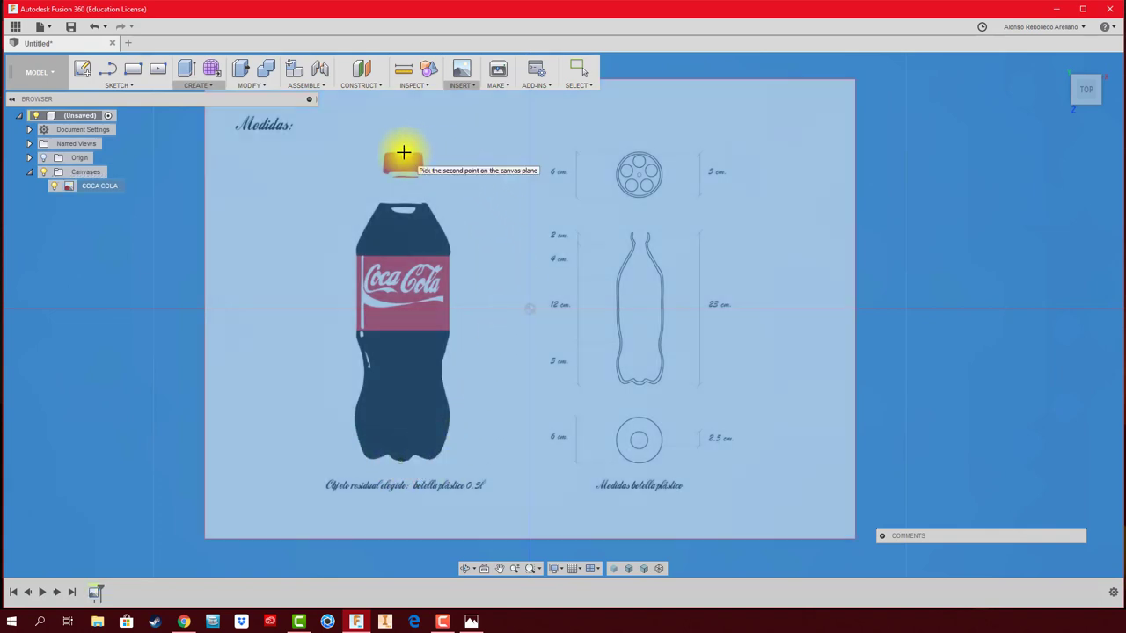
{"action": "left_click", "coordinate": [403, 152]}
{"action": "type", "text": "230"}
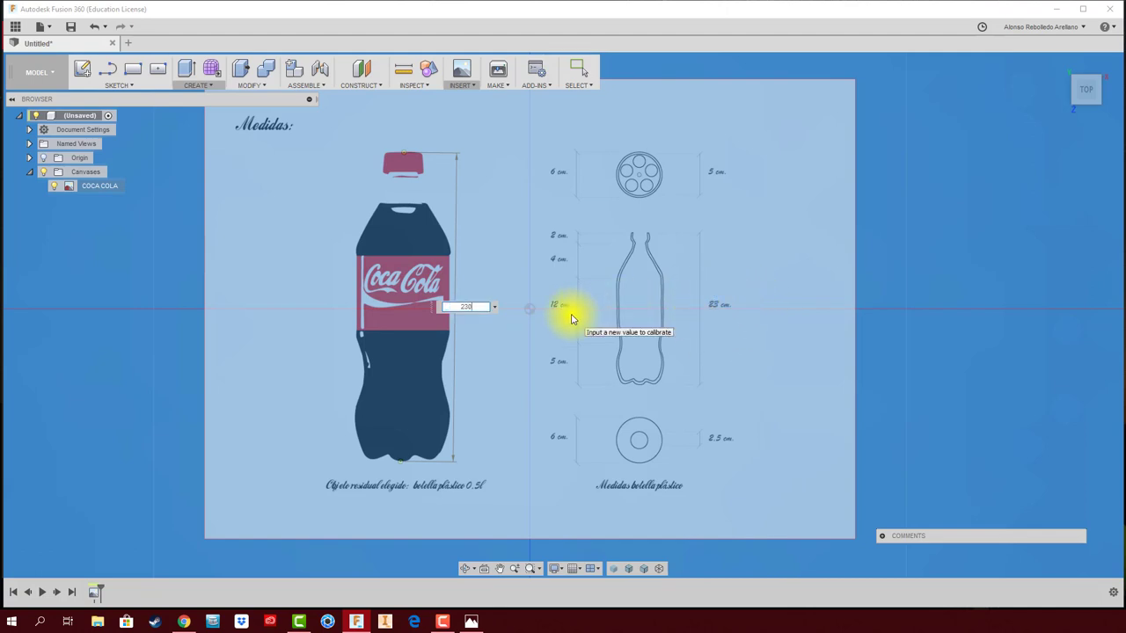
{"action": "key", "text": "Return"}
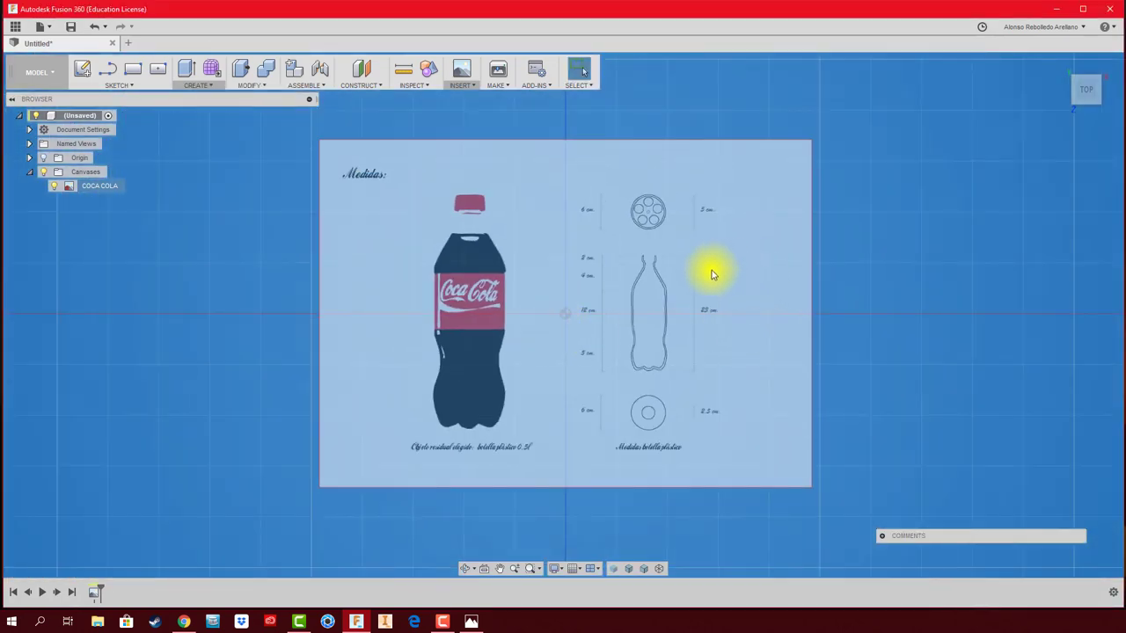
Rerun Calibrate on the COCA COLA canvas between bottle base and cap, then cancel the length entry.
{"action": "scroll", "coordinate": [493, 326], "scroll_direction": "up", "scroll_amount": 1}
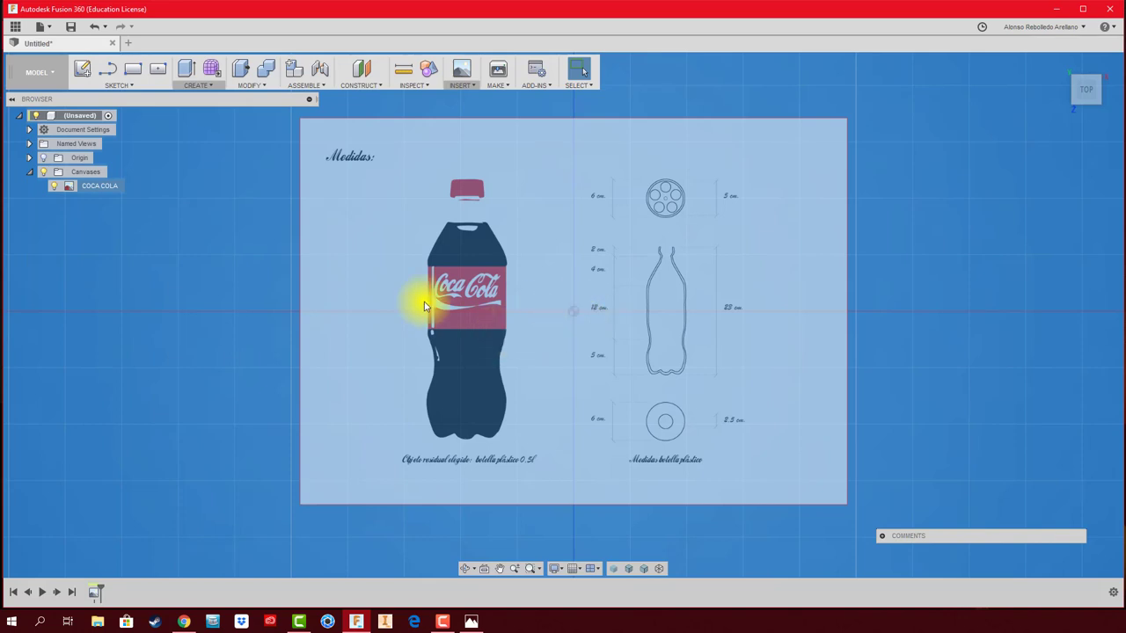
{"action": "left_click", "coordinate": [97, 186]}
{"action": "right_click", "coordinate": [96, 185]}
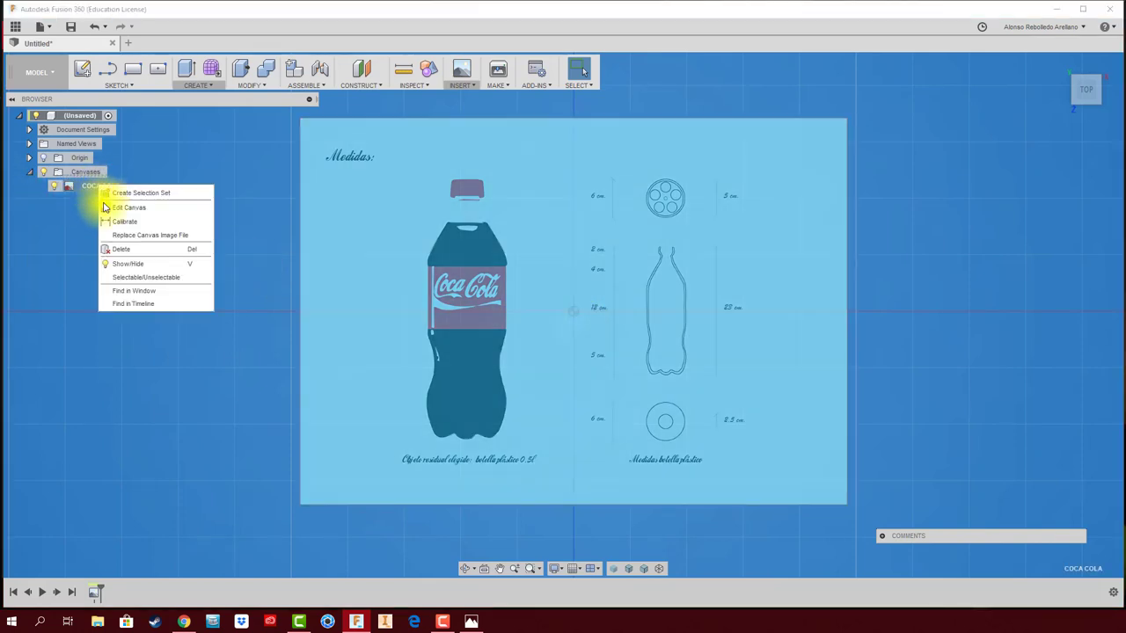
{"action": "left_click", "coordinate": [136, 220]}
{"action": "scroll", "coordinate": [479, 443], "scroll_direction": "up", "scroll_amount": 2}
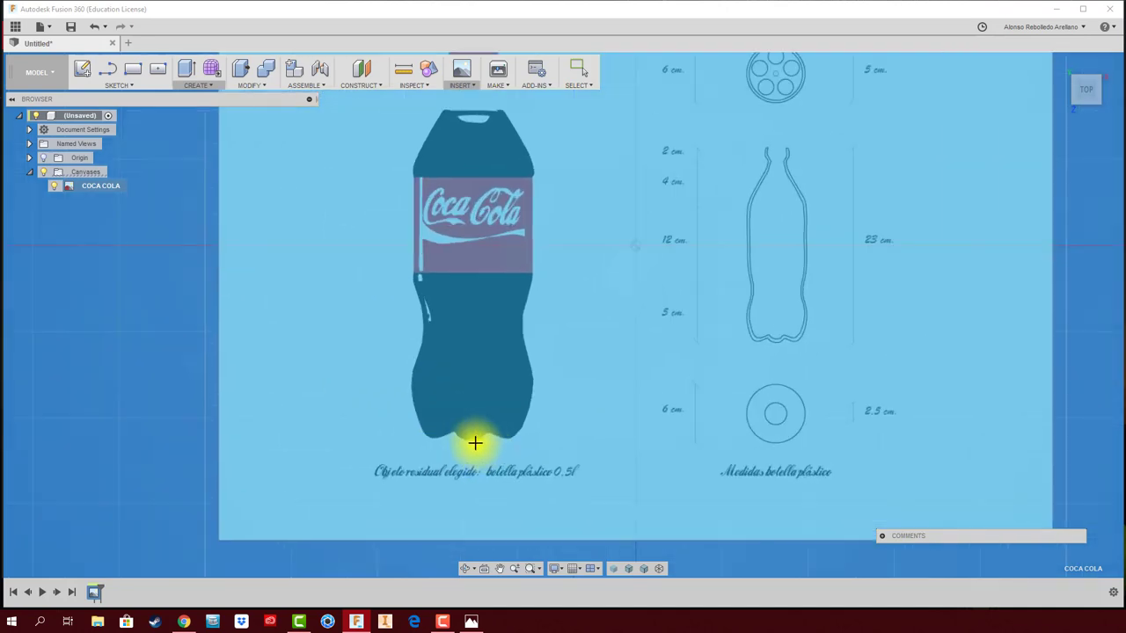
{"action": "left_click", "coordinate": [471, 441]}
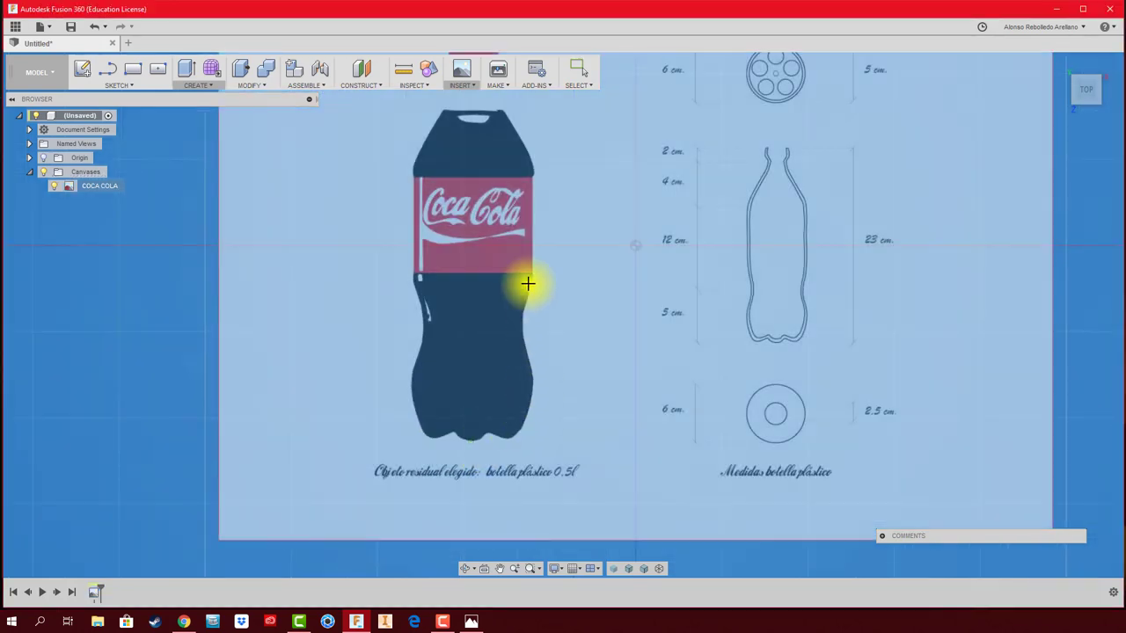
{"action": "middle_click_drag", "start_coordinate": [528, 284], "coordinate": [519, 330]}
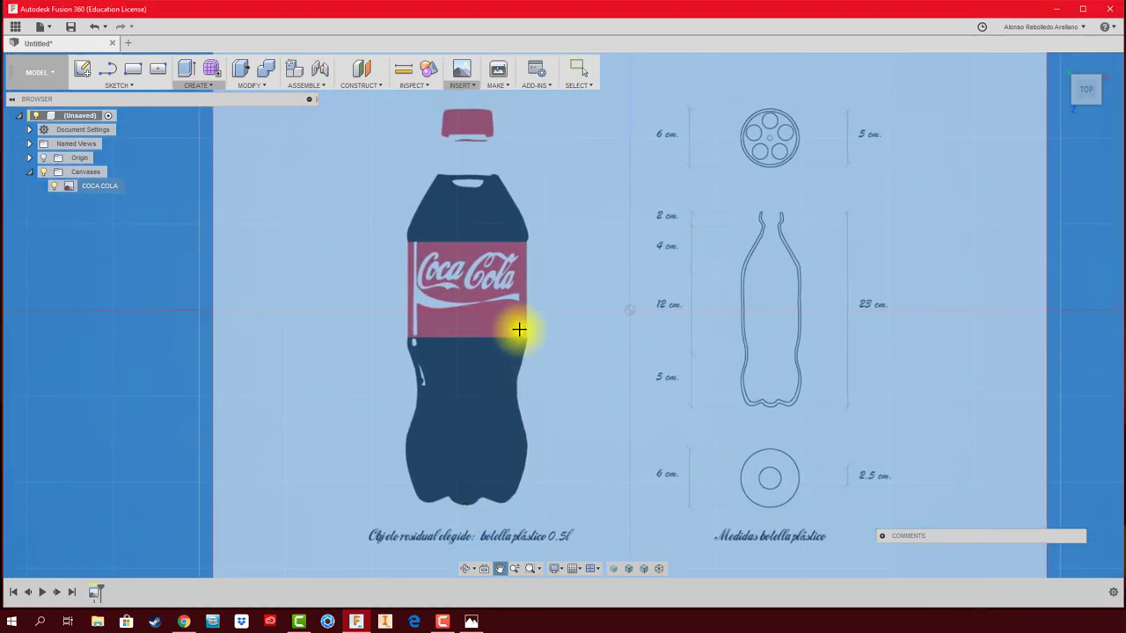
{"action": "left_click", "coordinate": [466, 106]}
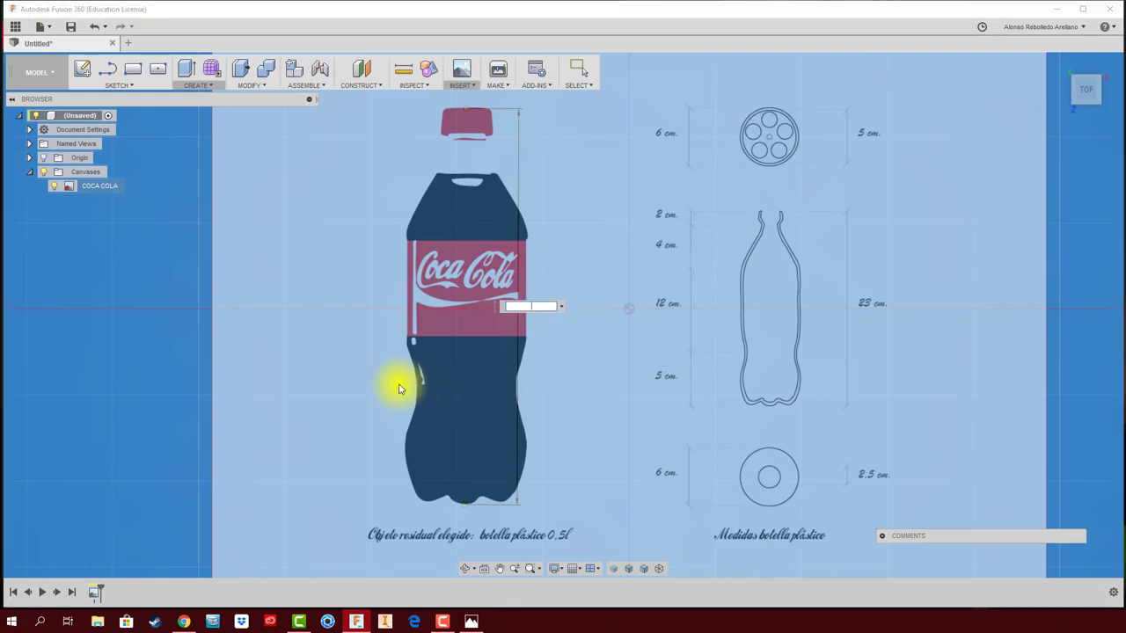
{"action": "key", "text": "Escape"}
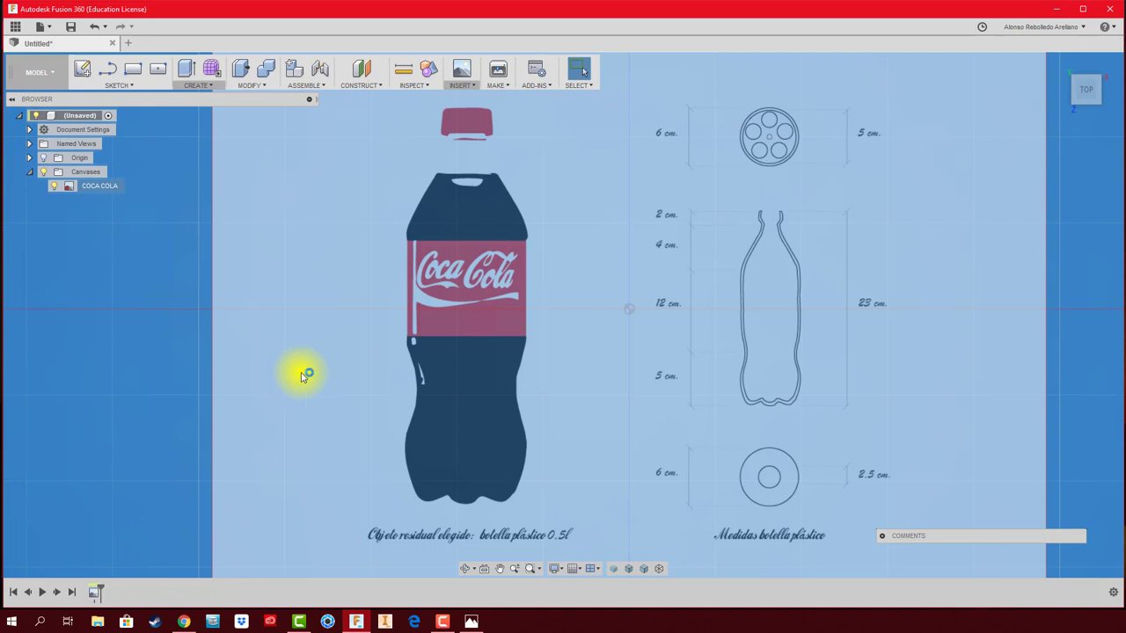
{"action": "scroll", "coordinate": [364, 382], "scroll_direction": "down", "scroll_amount": 3}
{"action": "scroll", "coordinate": [364, 382], "scroll_direction": "down", "scroll_amount": 2}
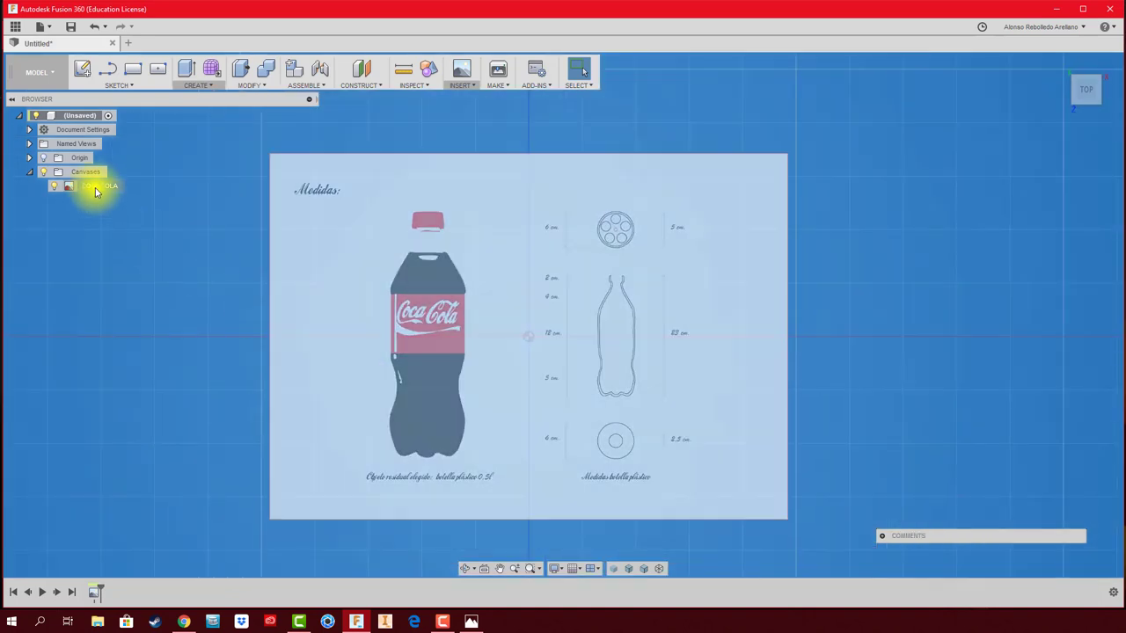
Hide and reshow the COCA COLA canvas, then the whole Canvases folder.
{"action": "right_click", "coordinate": [96, 188]}
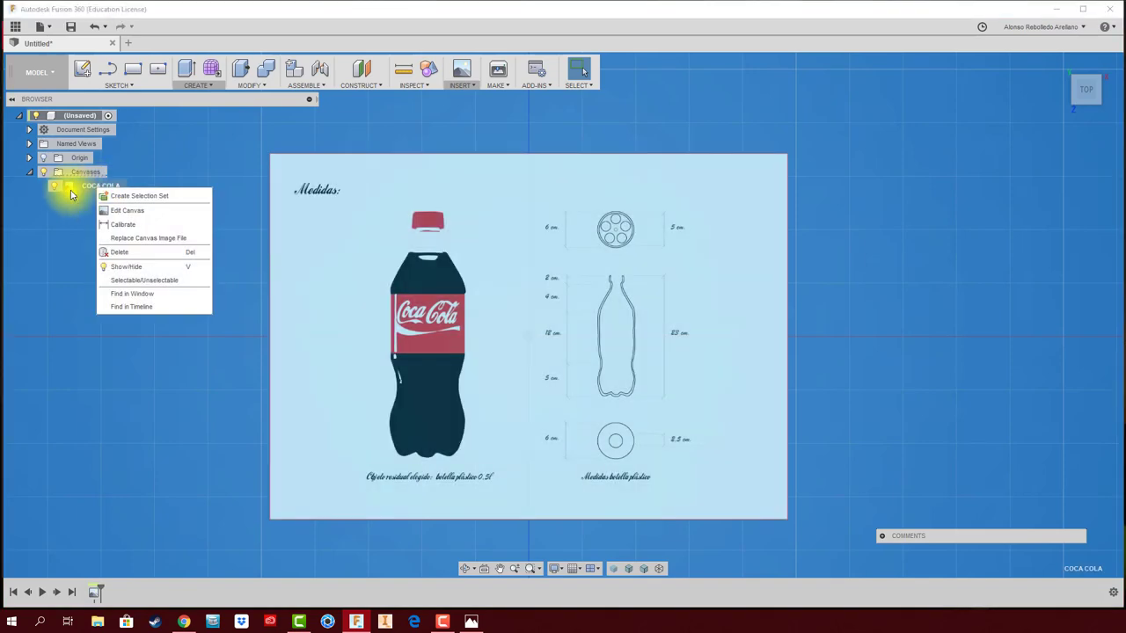
{"action": "left_click", "coordinate": [53, 187]}
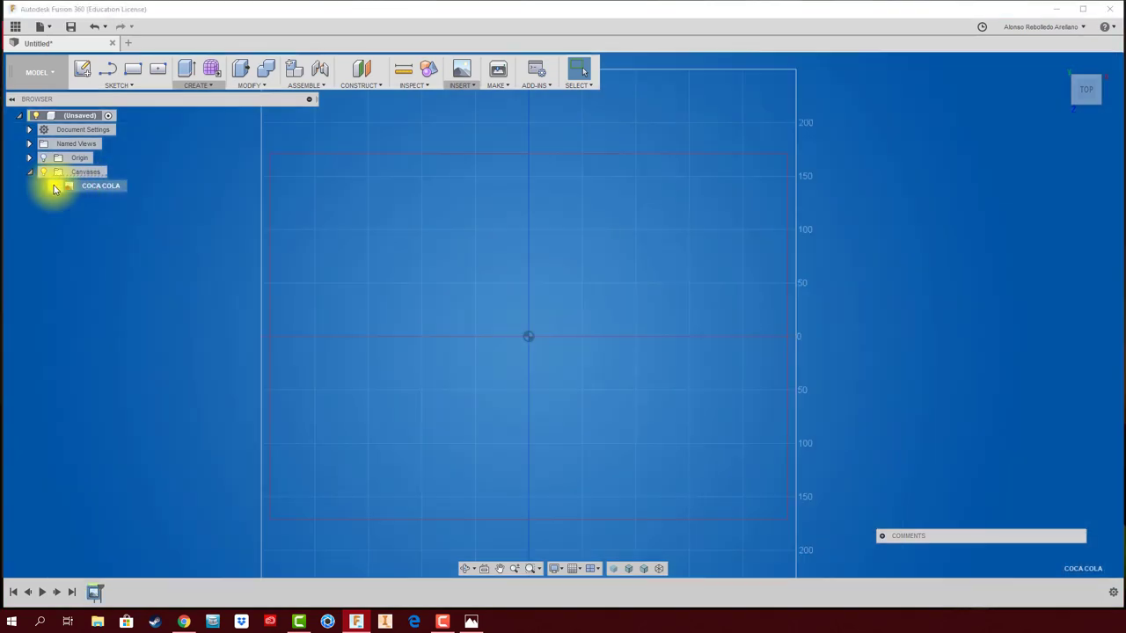
{"action": "left_click", "coordinate": [53, 187]}
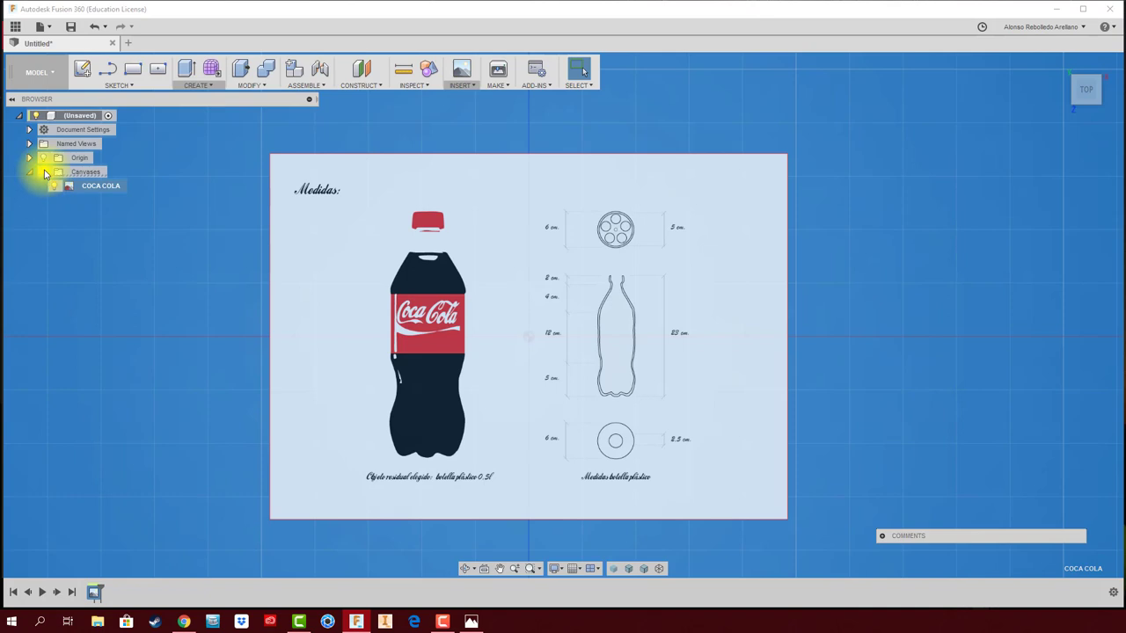
{"action": "left_click", "coordinate": [45, 173]}
{"action": "left_click", "coordinate": [45, 174]}
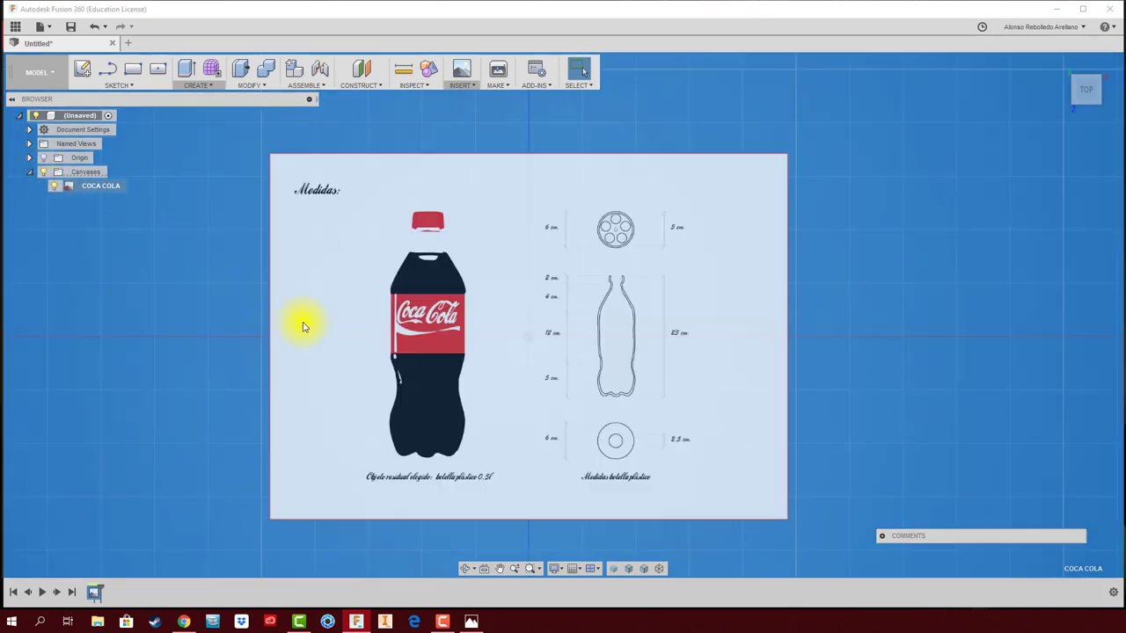